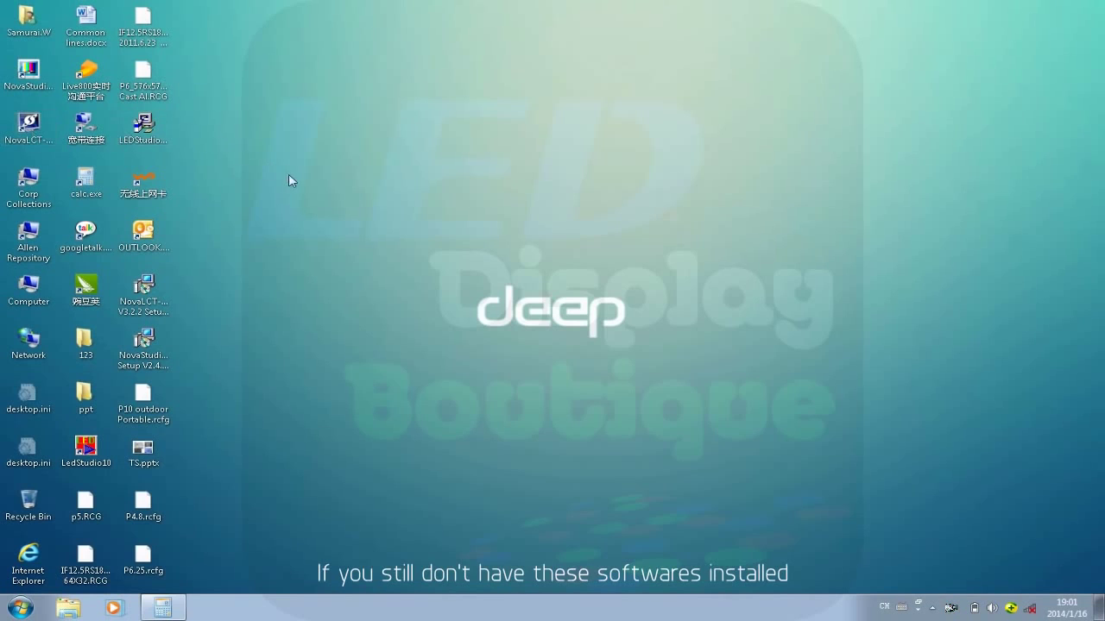
- Launch NovaLCT-Mars from its desktop shortcut
left_click(29, 136)
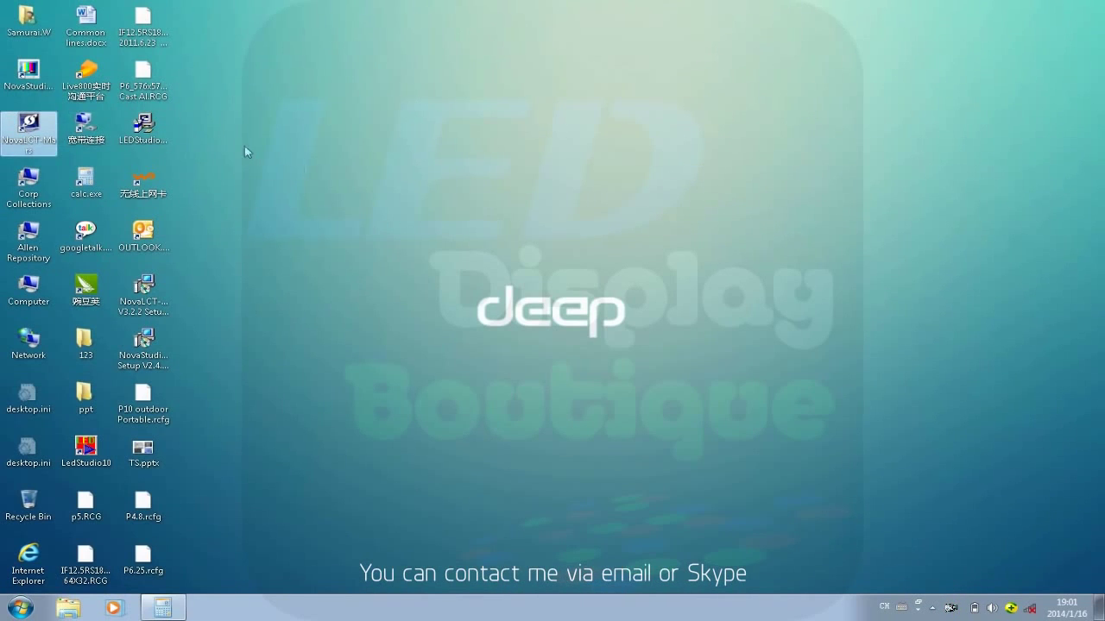
double_click(26, 152)
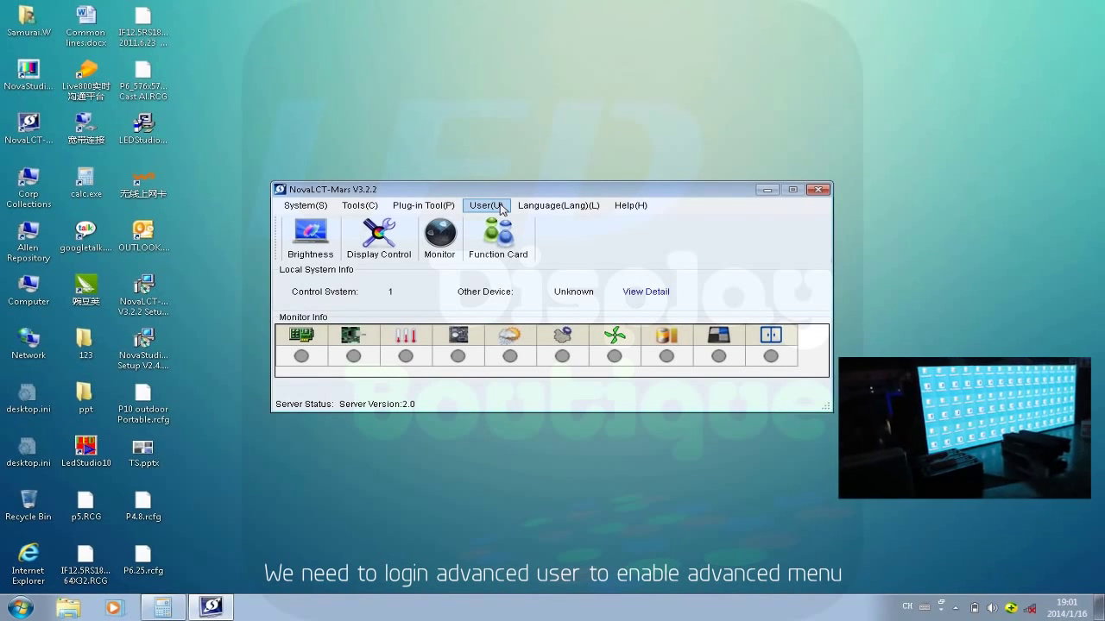
left_click(503, 209)
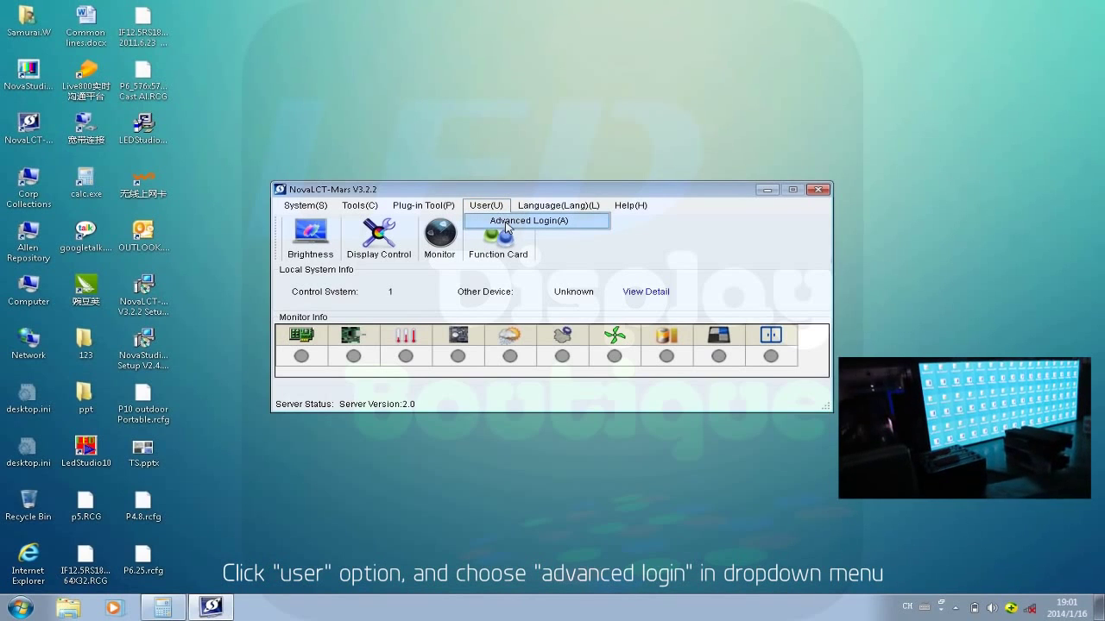
left_click(507, 223)
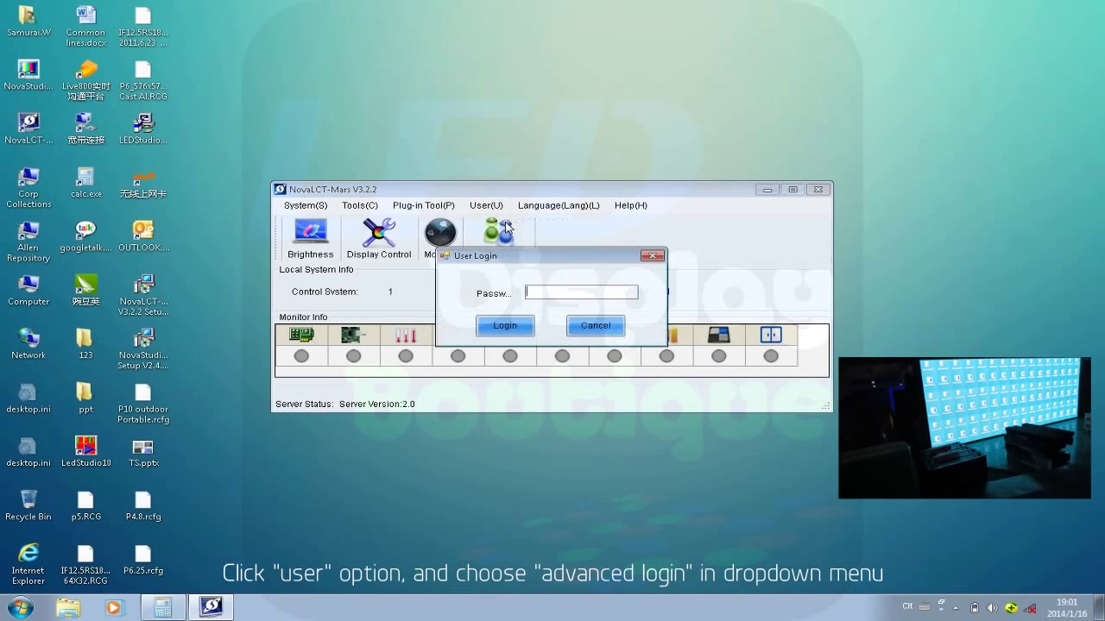
type("666")
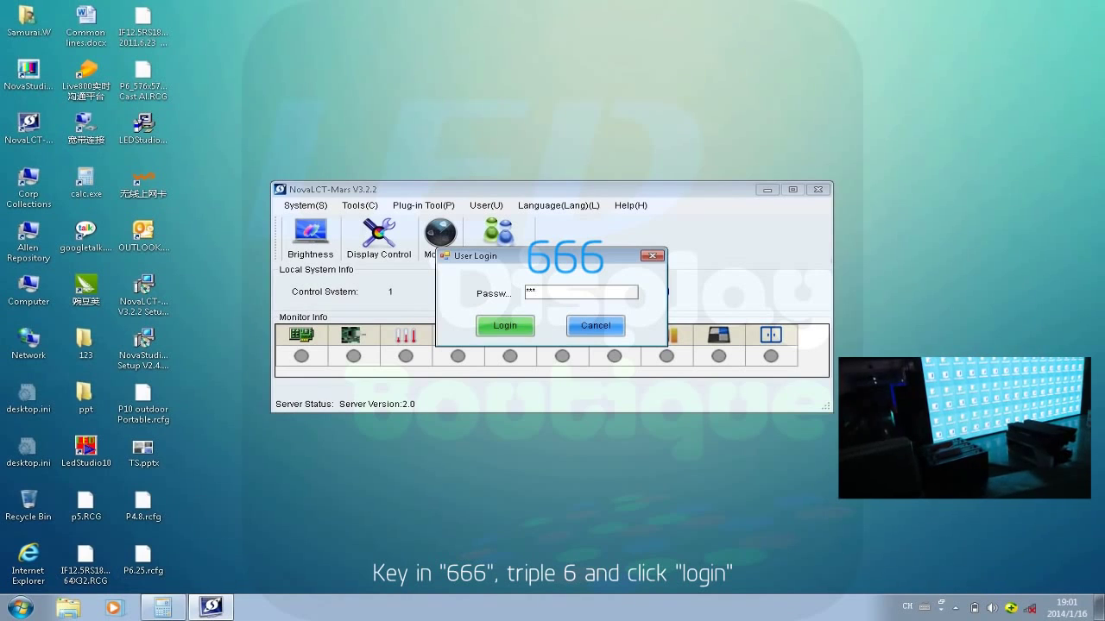
left_click(496, 335)
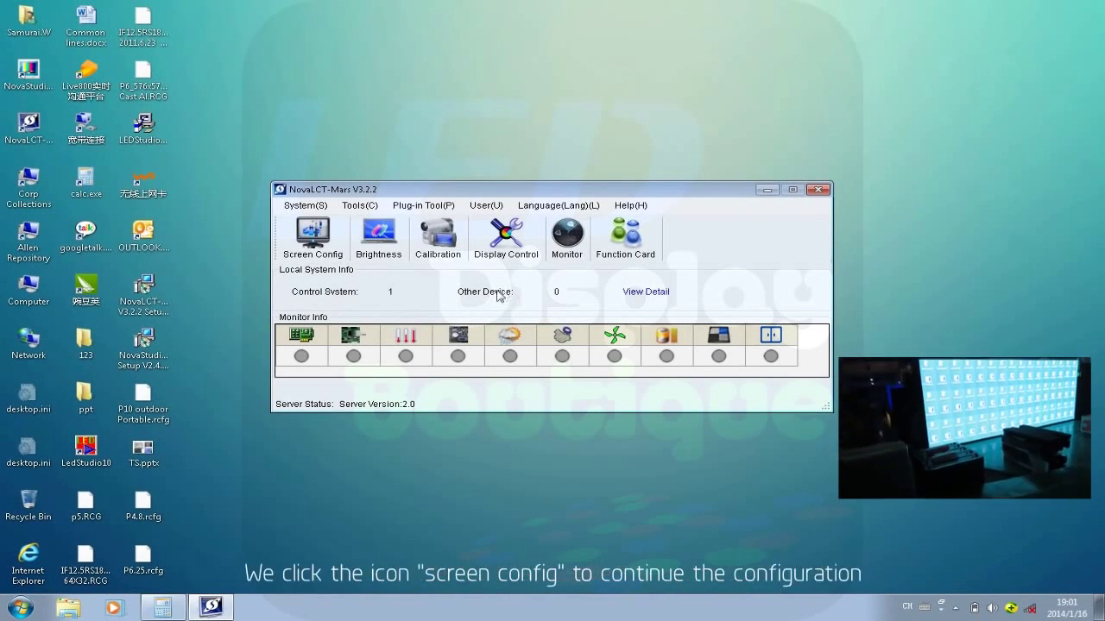
- Start Screen Config on the detected serial port, keeping sending board resolution at 1440 × 900
left_click(313, 245)
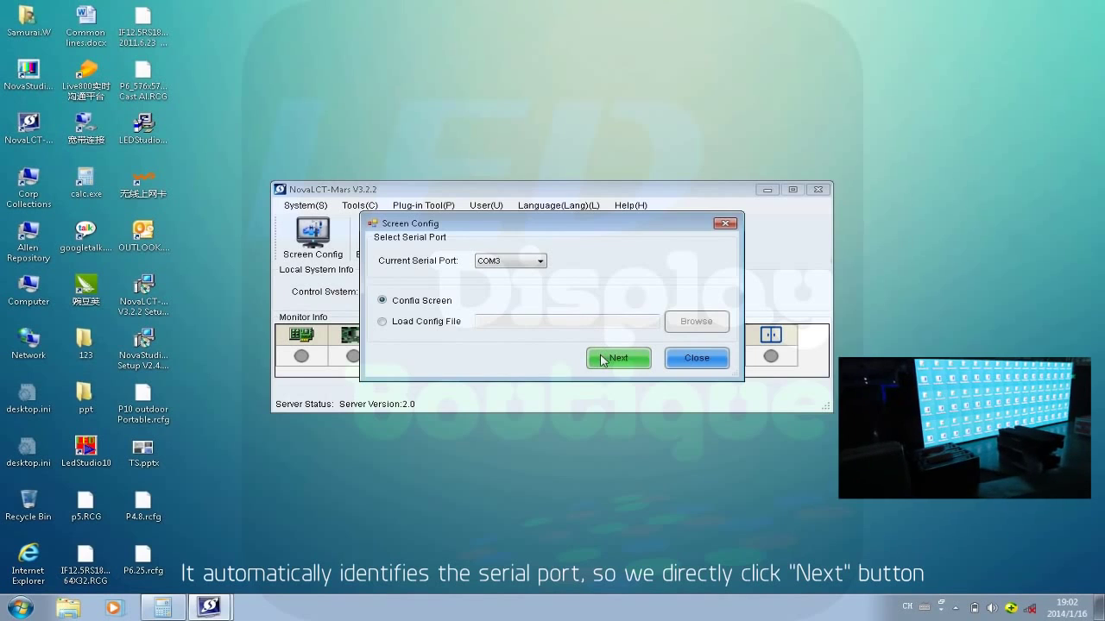
left_click(602, 359)
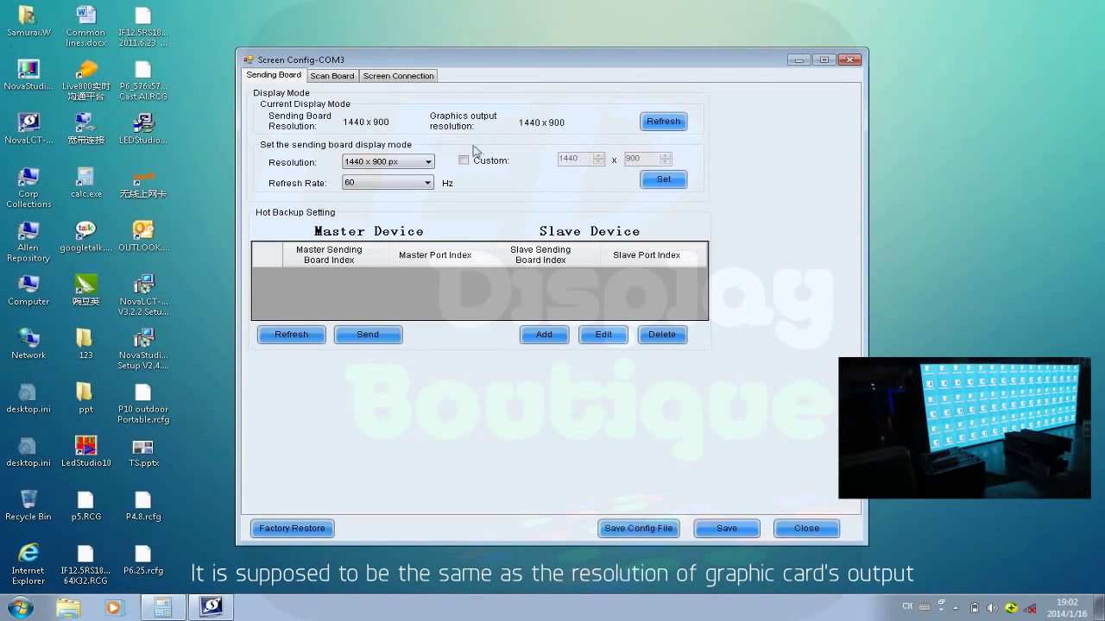
left_click(428, 162)
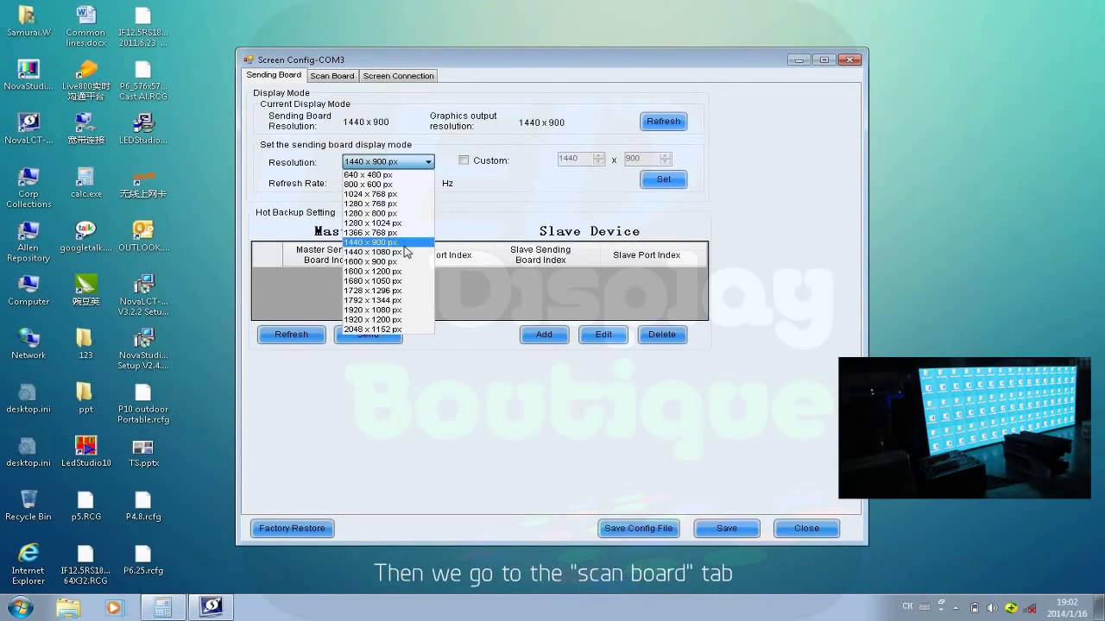
left_click(404, 246)
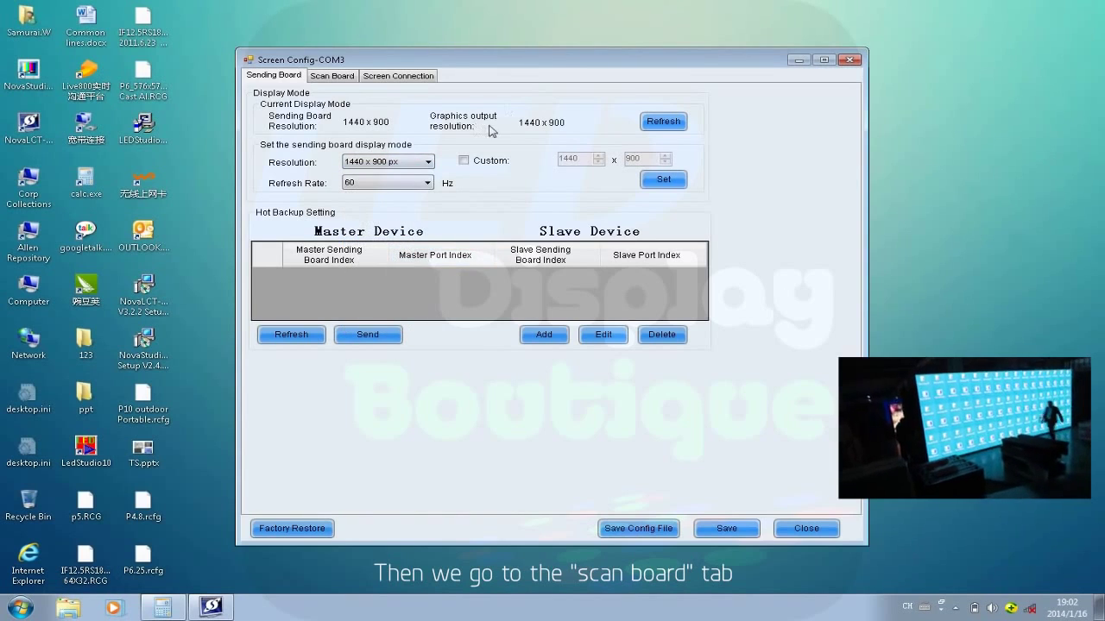
- Show the Scan Board settings past the caution prompt and bring up the configuration file chooser
left_click(347, 77)
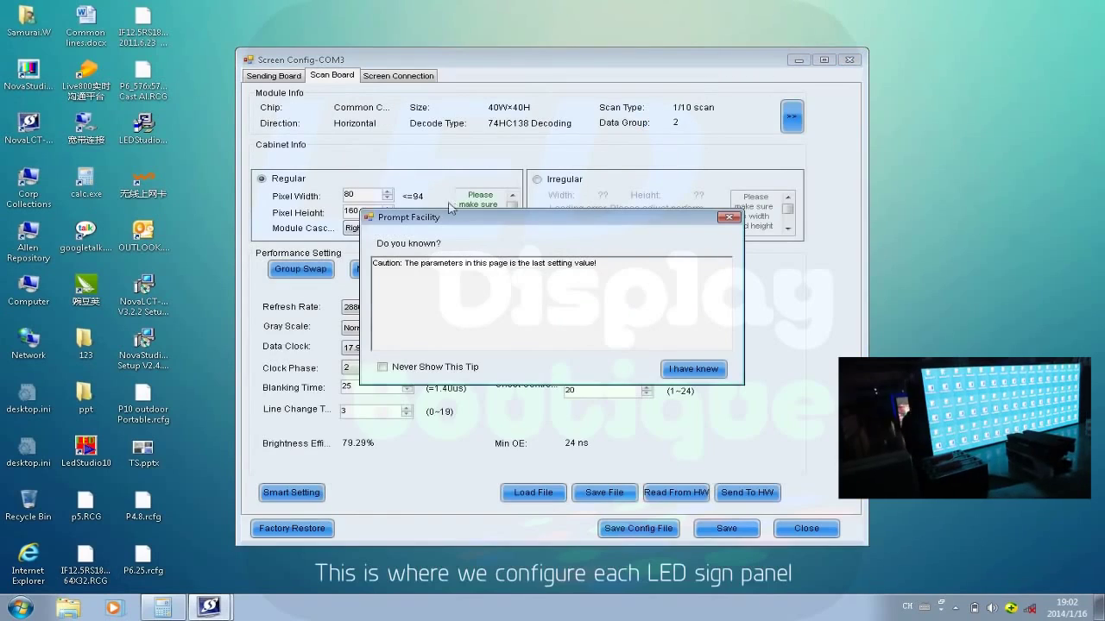
left_click(688, 370)
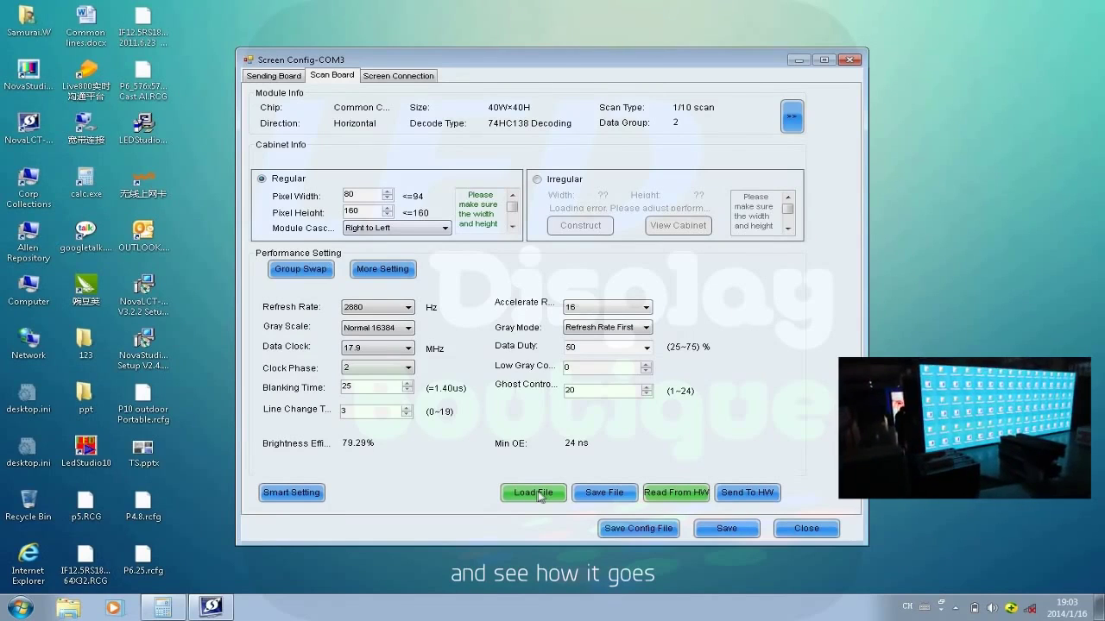
left_click(535, 493)
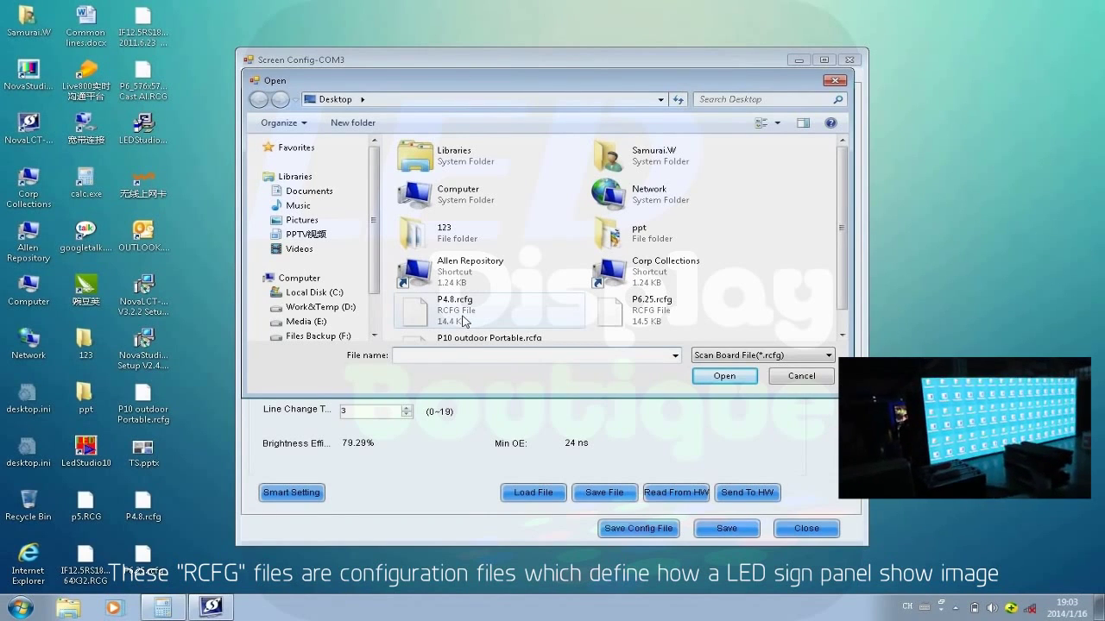
- Load P4.8.rcfg as the scan board configuration (60W×60H modules, 1/15 scan)
left_click(464, 321)
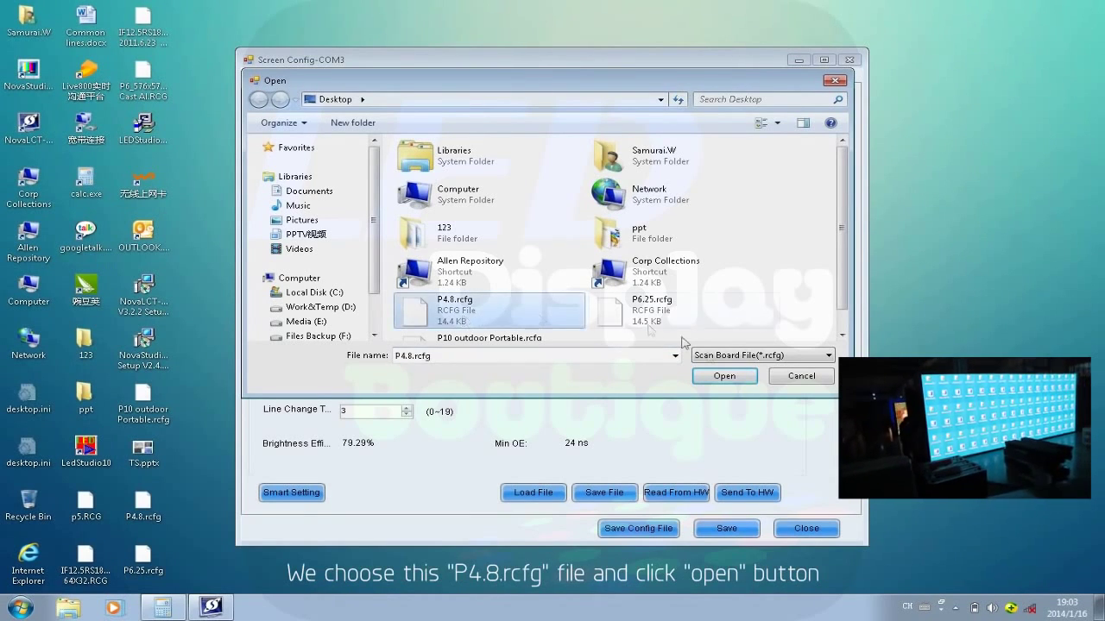
left_click(725, 377)
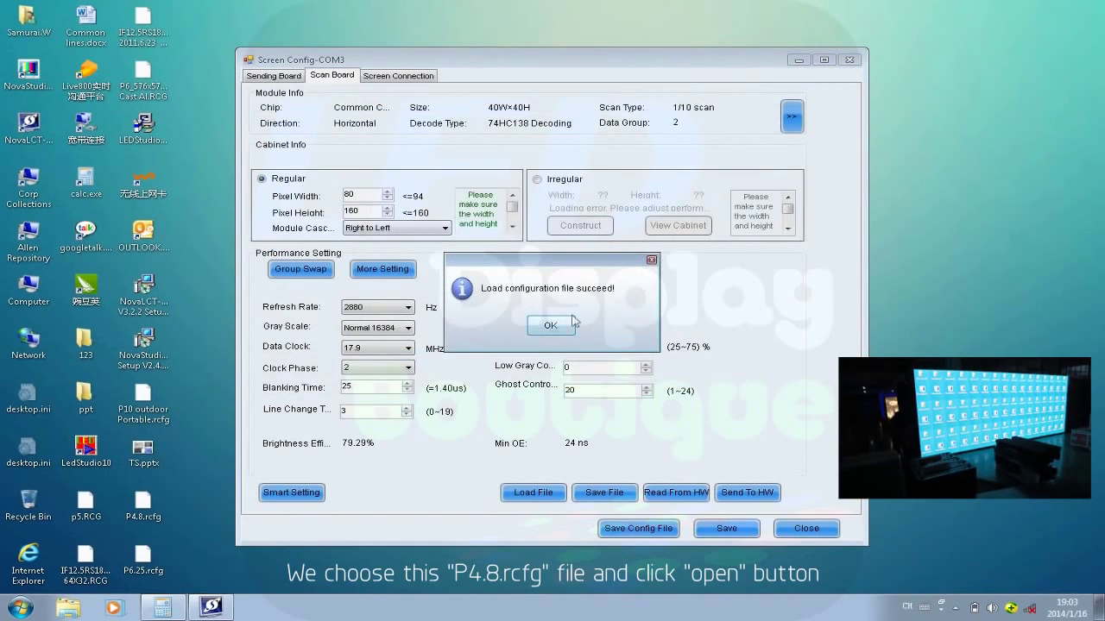
left_click(547, 326)
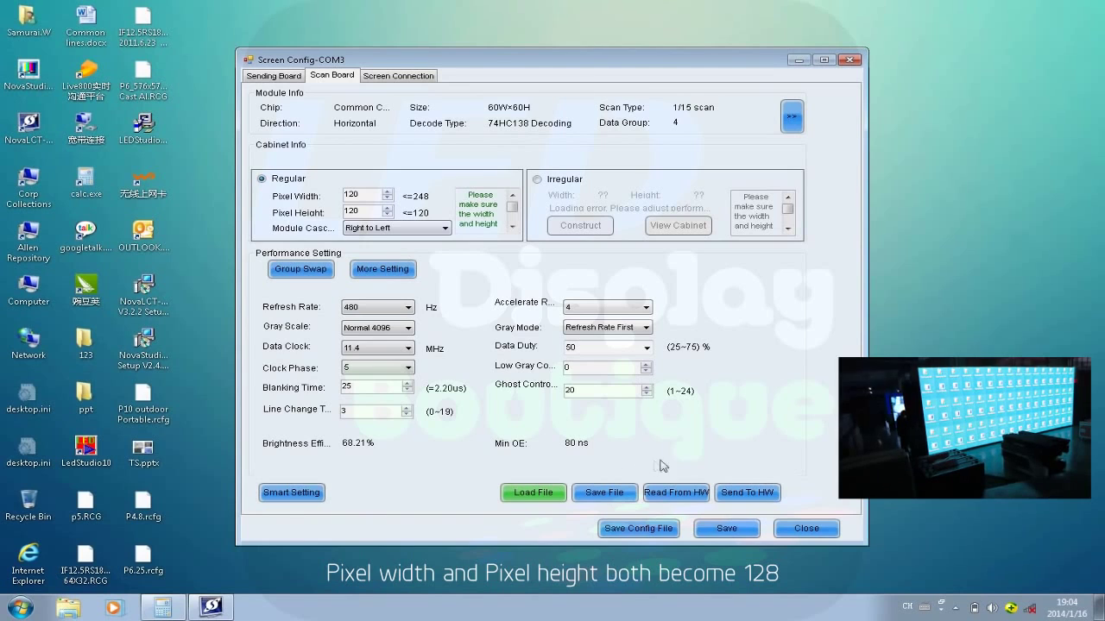
- Send the P4.8 scan board parameters to all scan boards
left_click(767, 498)
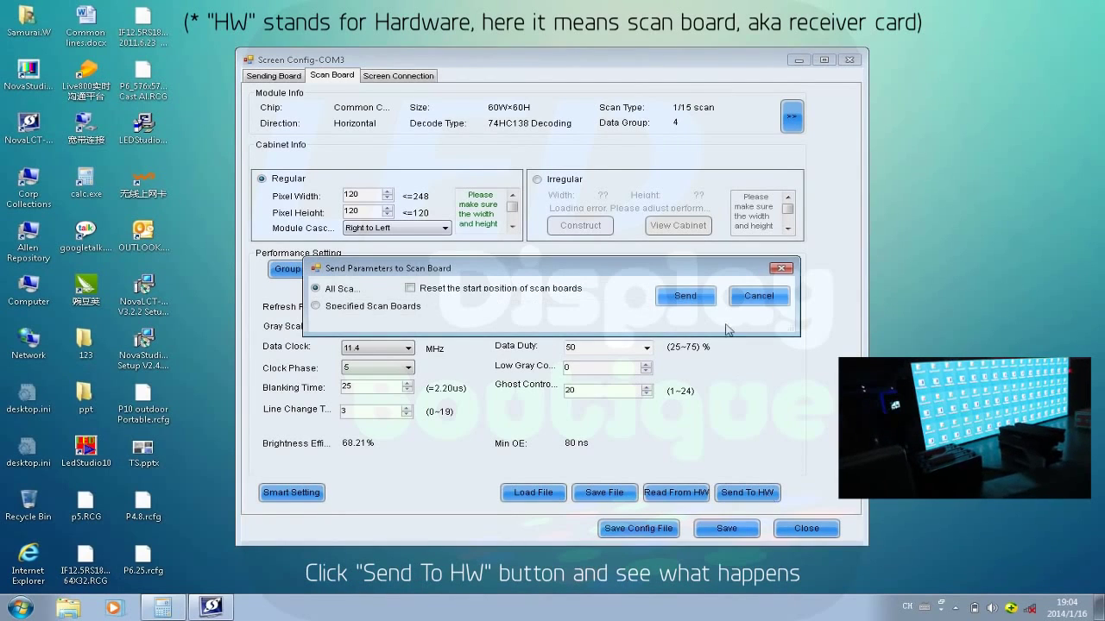
left_click(701, 298)
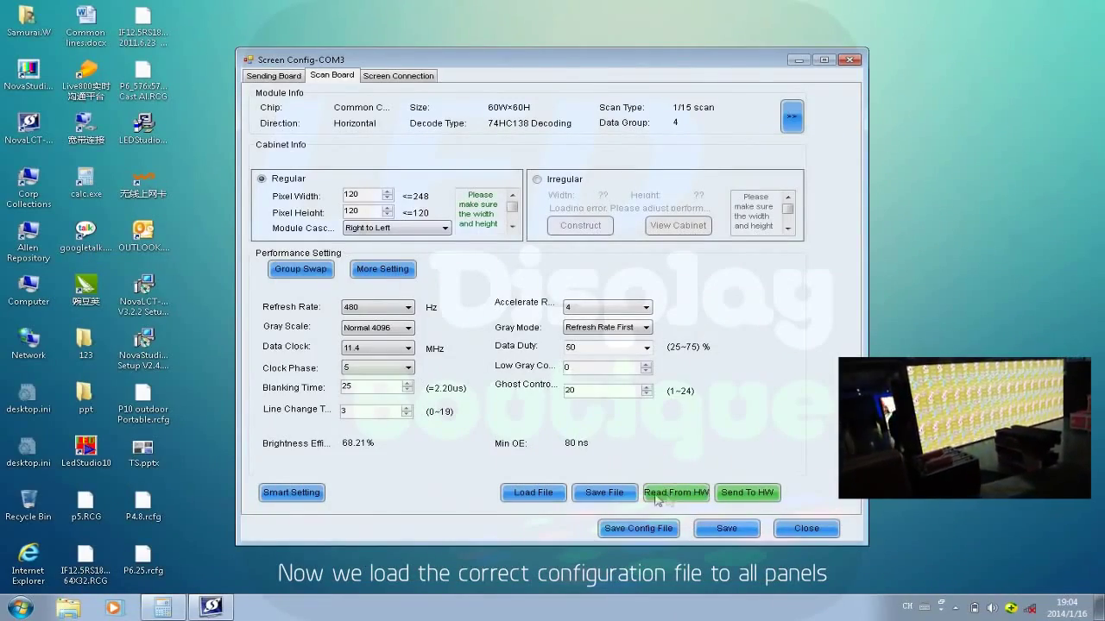
- Load P6.25.rcfg as the scan board configuration (40W×40H, 1/10 scan)
left_click(535, 494)
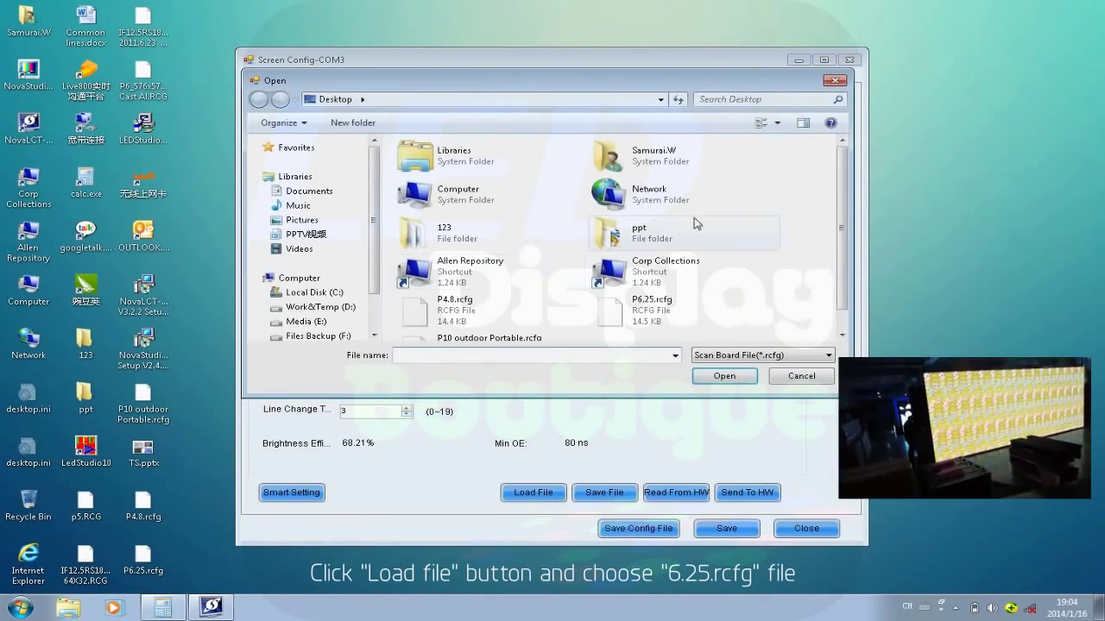
left_click(652, 316)
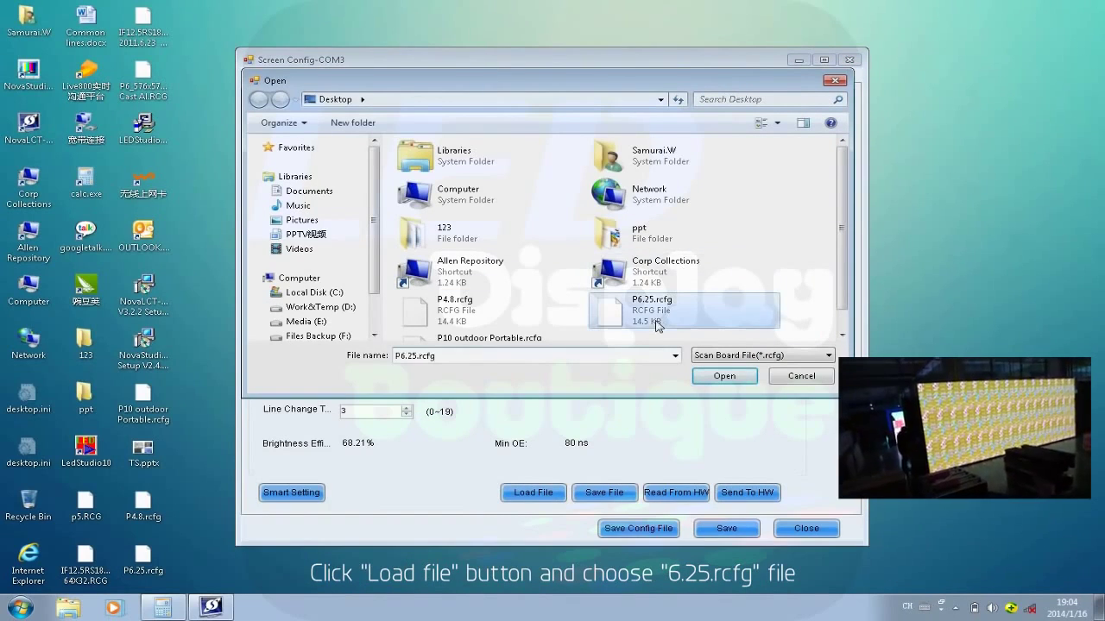
left_click(723, 377)
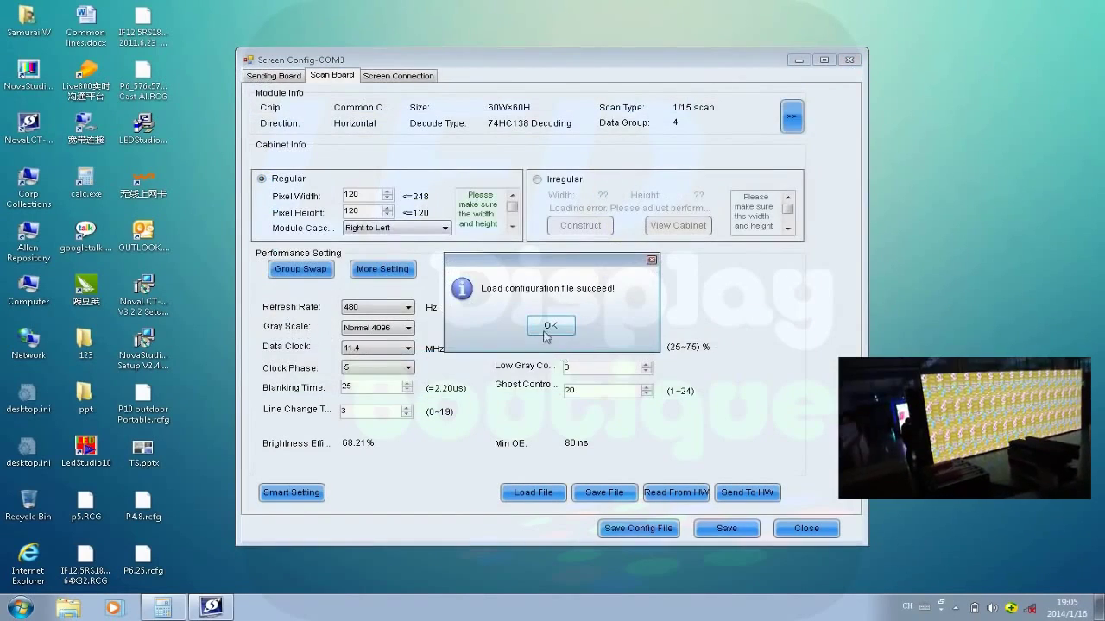
left_click(549, 325)
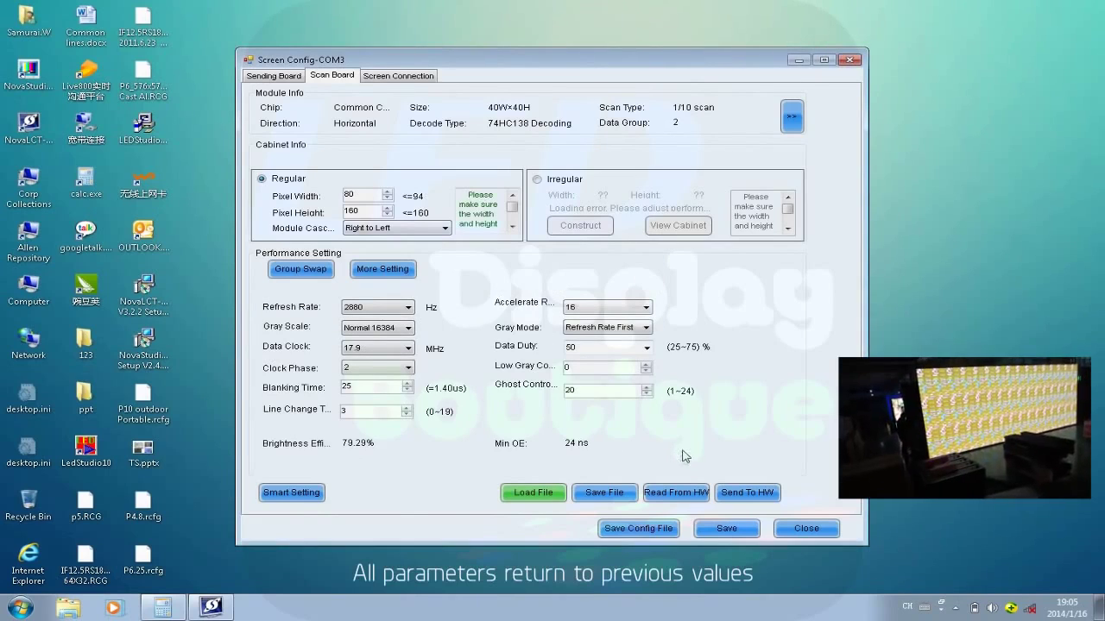
- Send the P6.25 parameters to all scan boards and show the Screen Connection settings
left_click(753, 494)
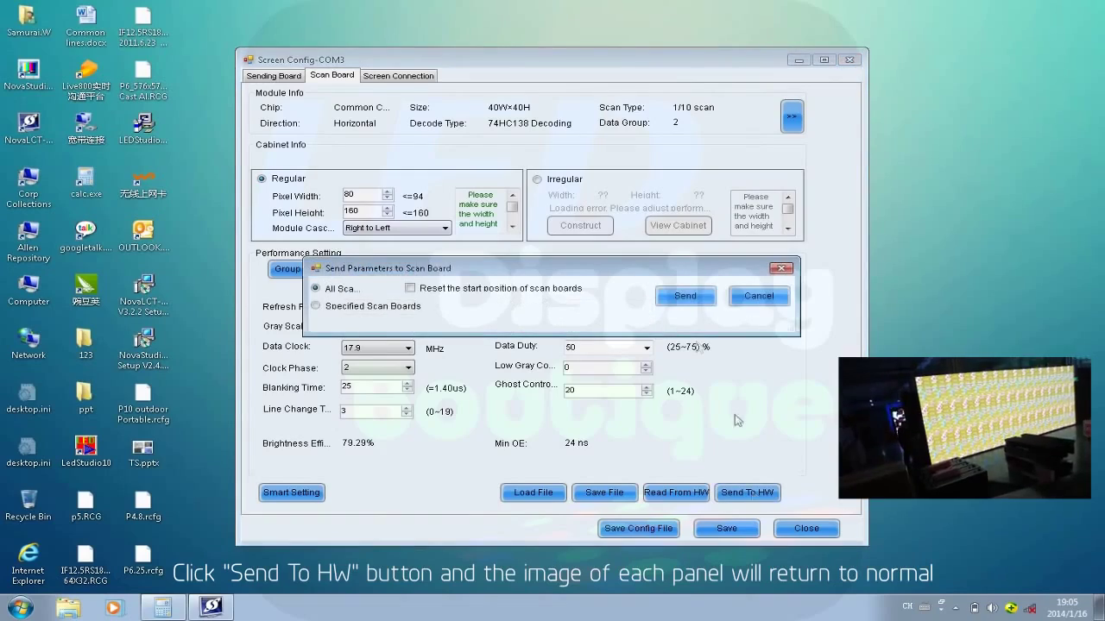
left_click(672, 298)
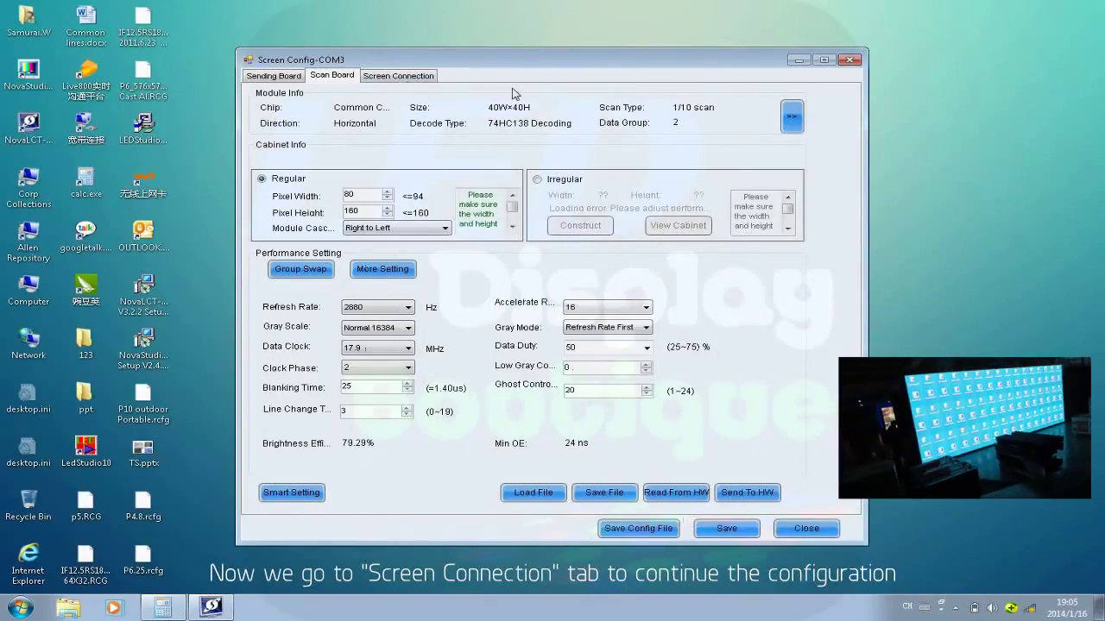
left_click(423, 78)
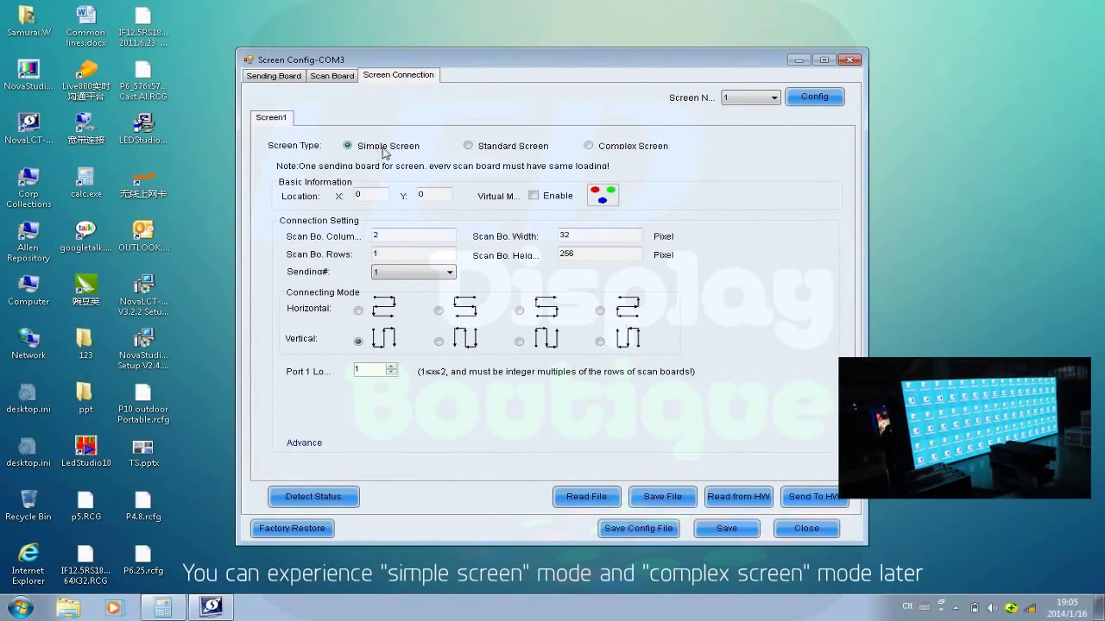
- Set the screen connection type to Standard Screen
left_click(468, 145)
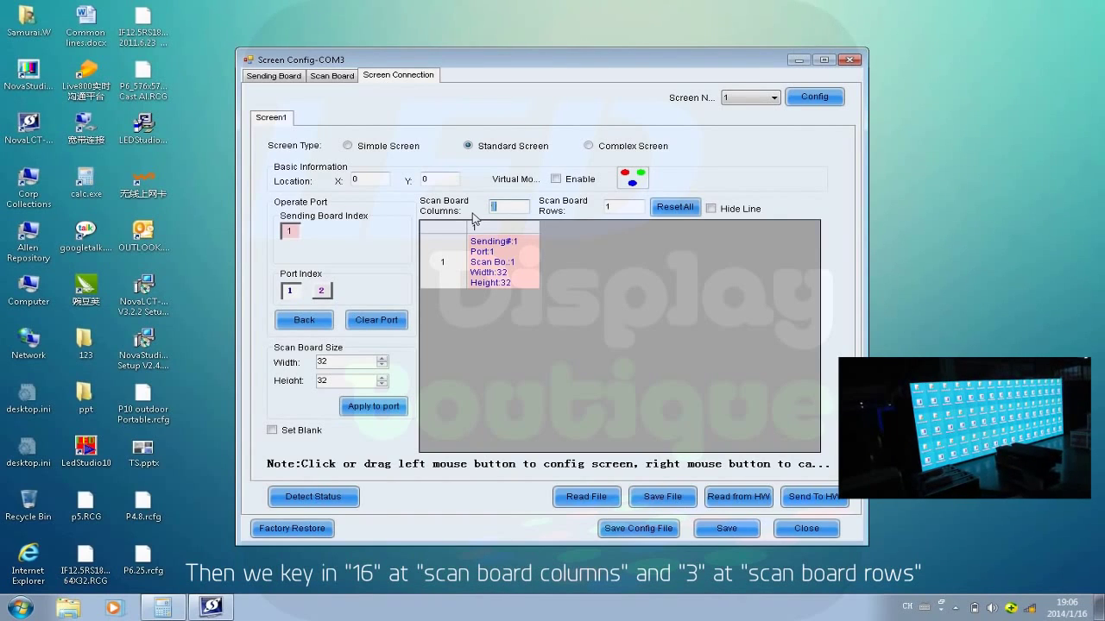
- Set a 16 × 3 scan board grid, reset all cells, and enter 80 × 160 board size
key("Tab")
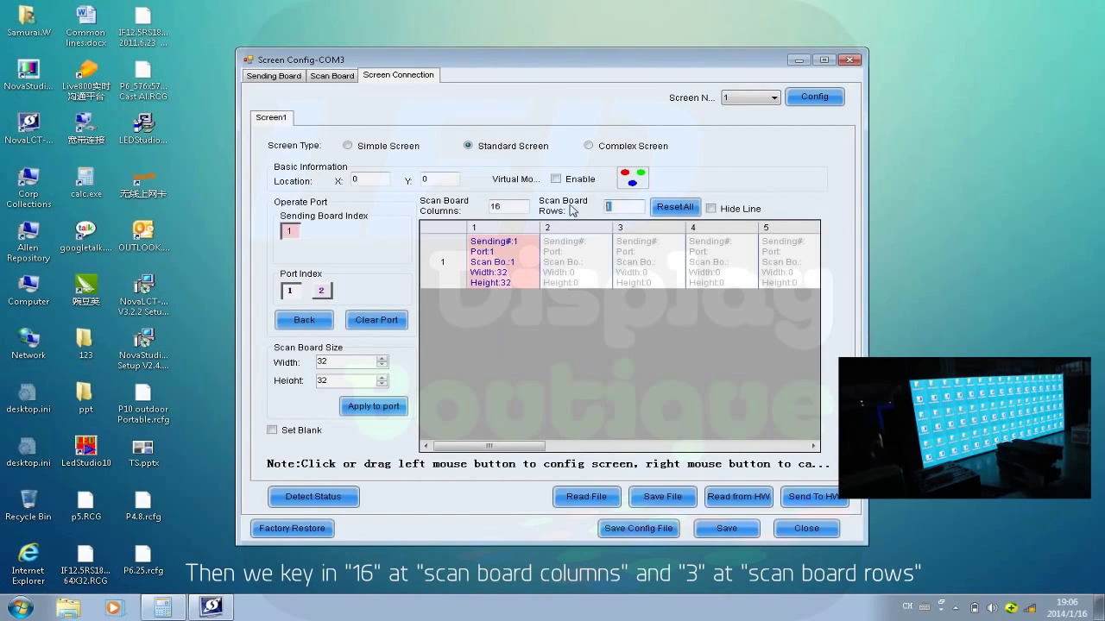
type("3")
key("Tab")
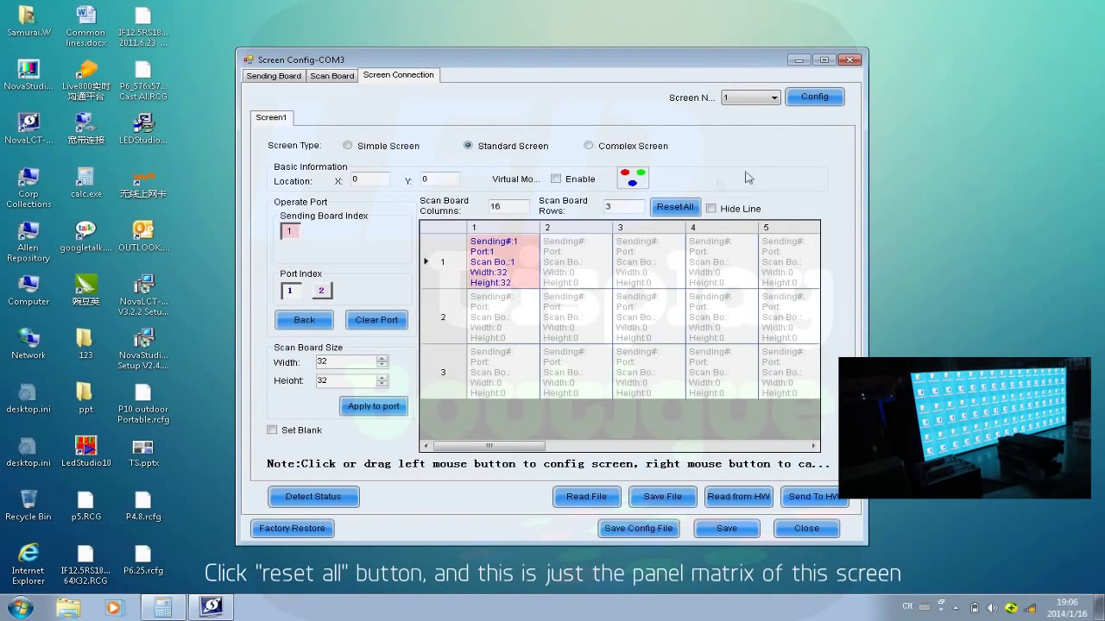
left_click(690, 207)
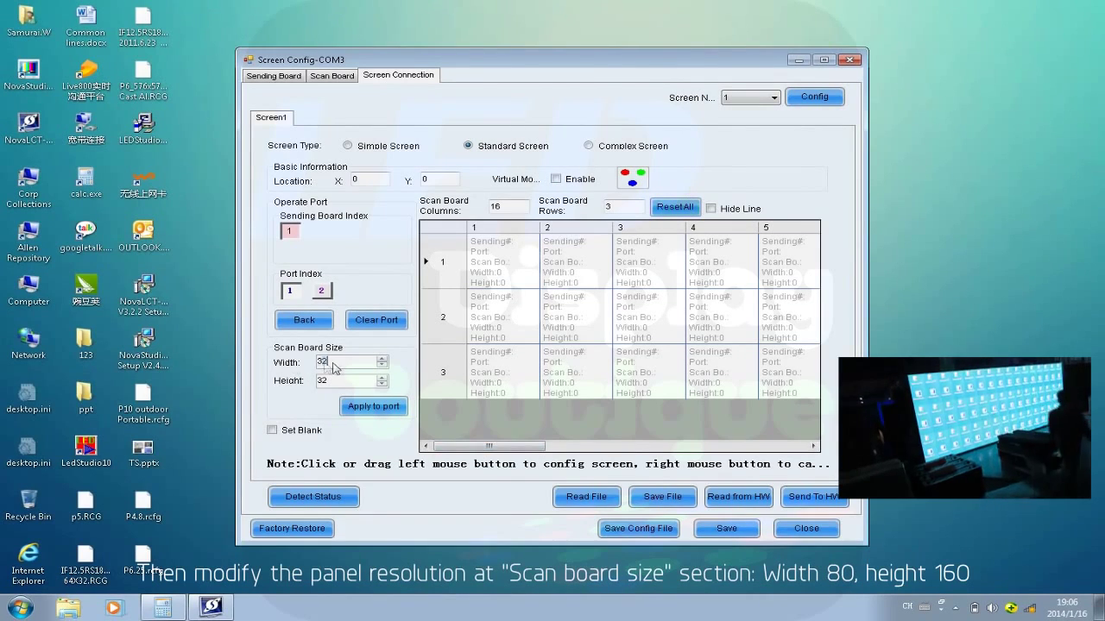
left_click_drag(334, 366, 286, 362)
type("80")
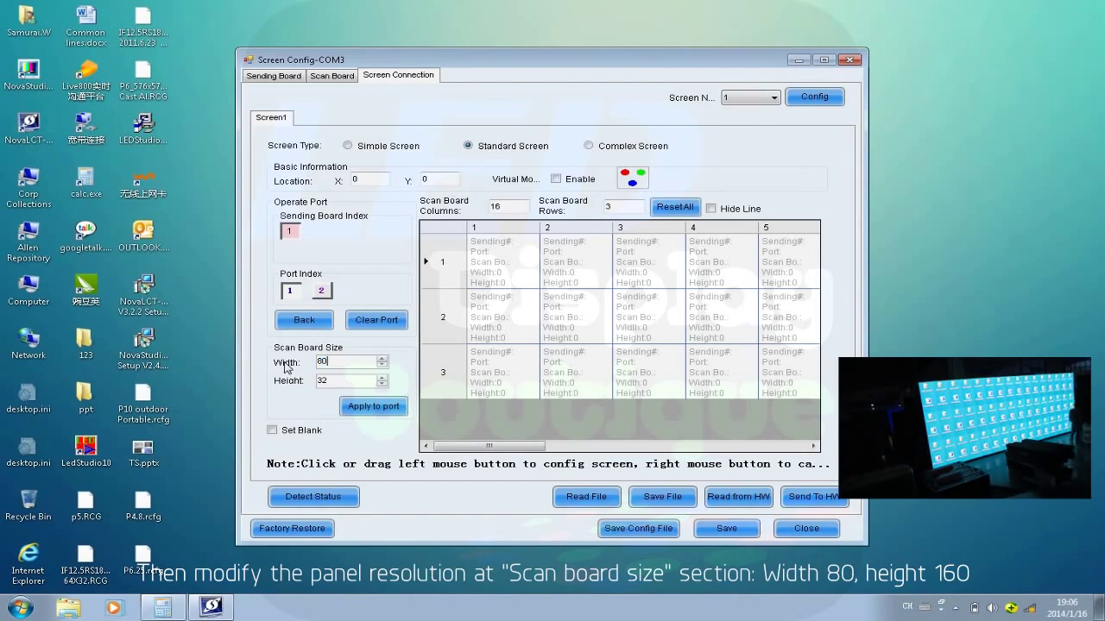
double_click(321, 383)
type("16")
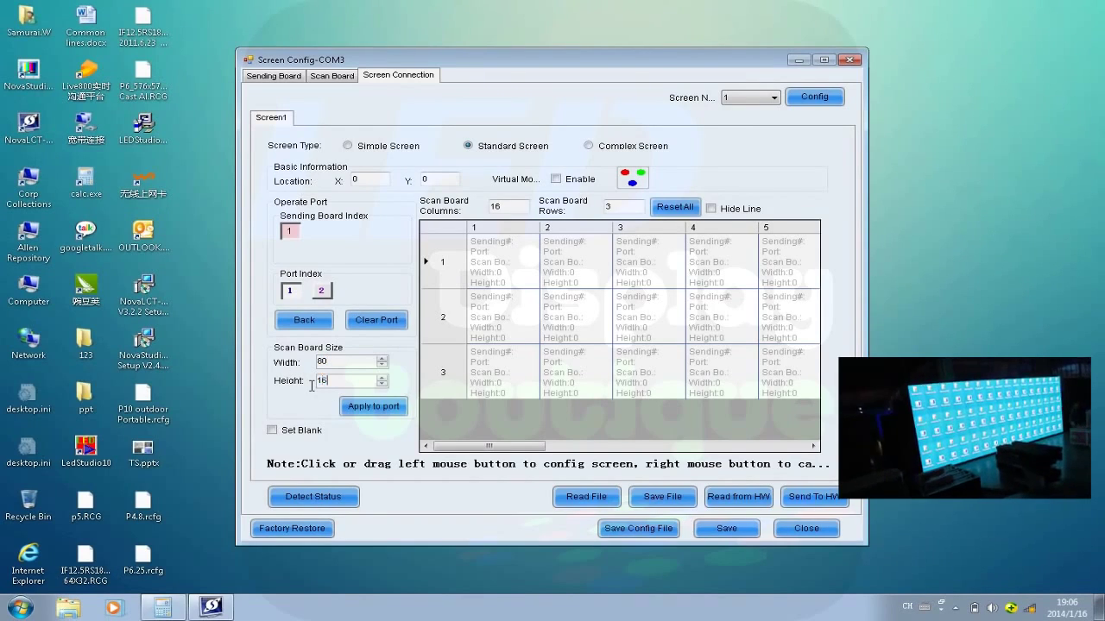
type("0")
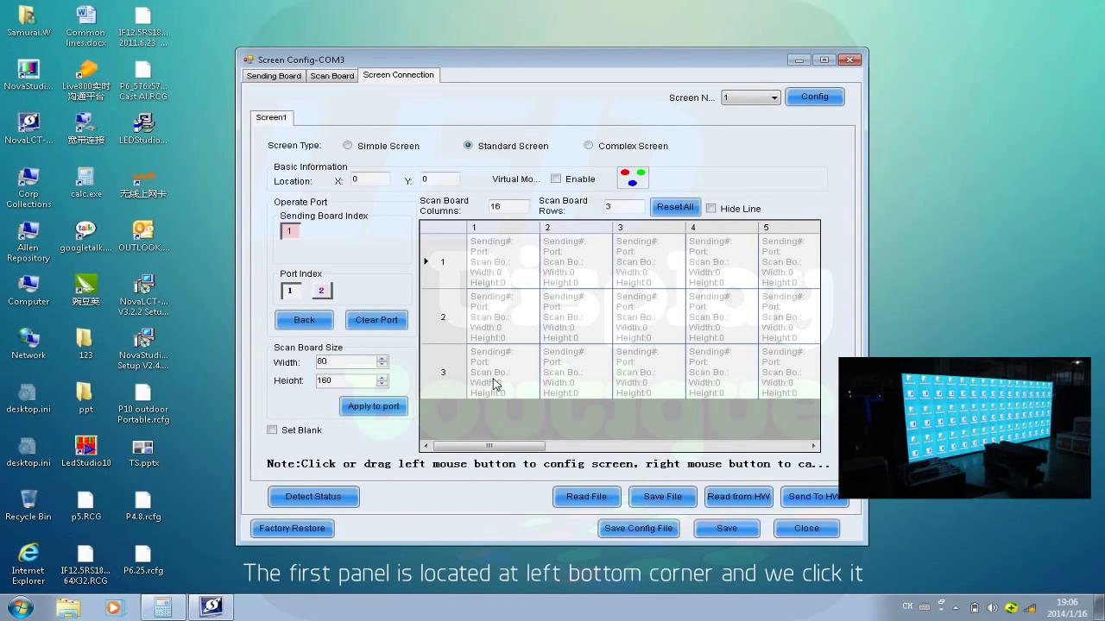
left_click(494, 384)
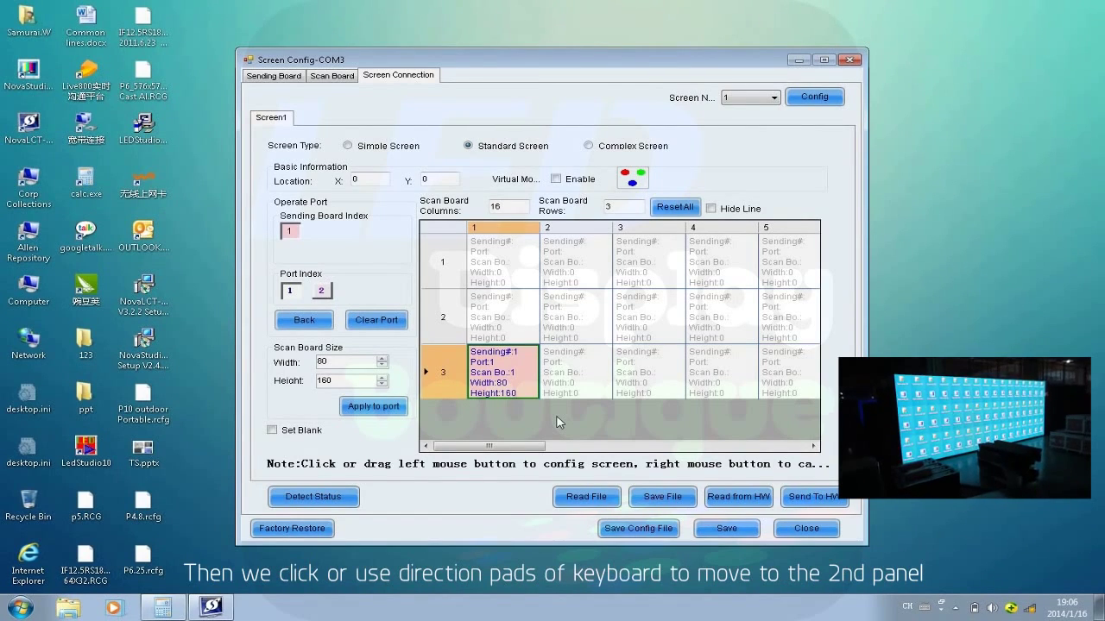
- Snake all 48 panels onto sending card 1, port 1 from bottom-left to top-right, and send to hardware
key("Right")
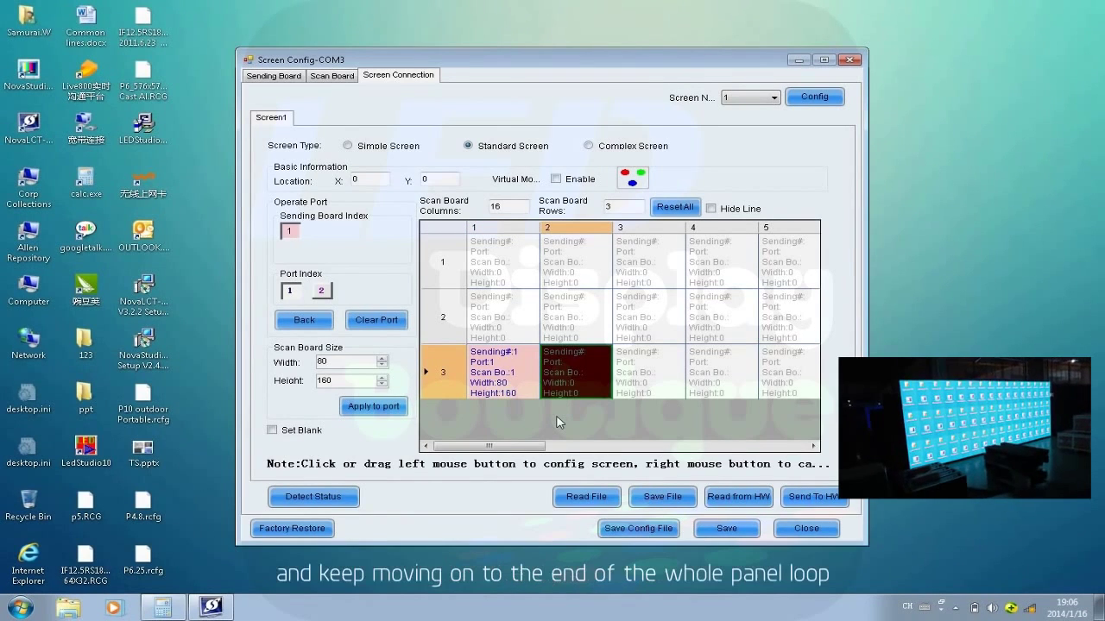
key("Right")
key("Right")
key("Right")
key("Right")
key("Right")
key("Right")
key("Right")
key("Right")
key("Right")
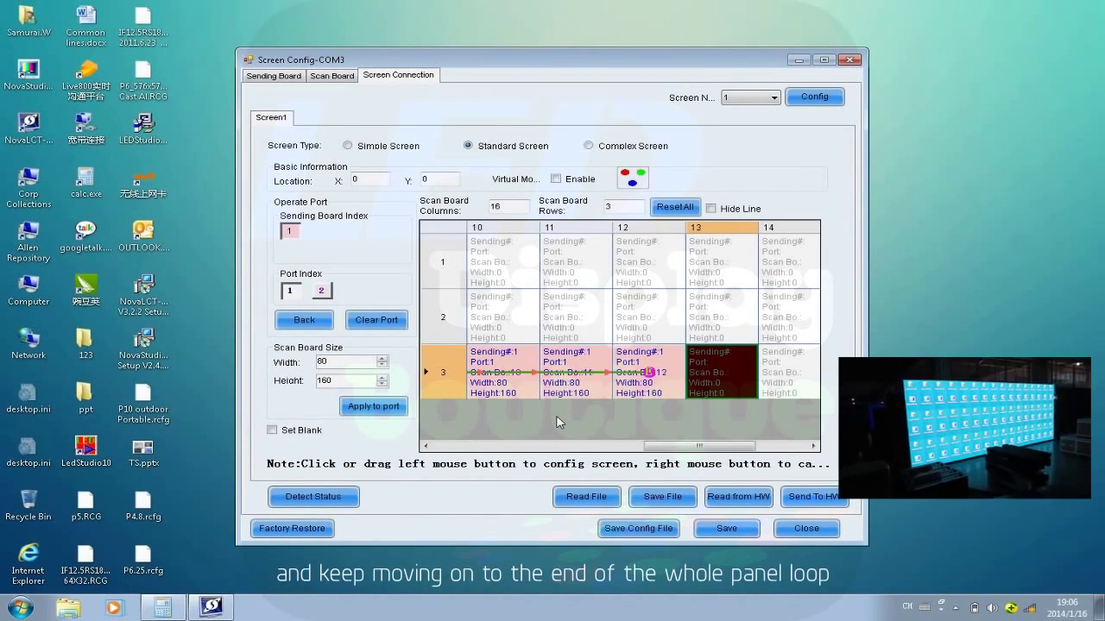
key("Right")
key("Right")
key("Right")
key("Up")
key("Left")
key("Left")
key("Left")
key("Left")
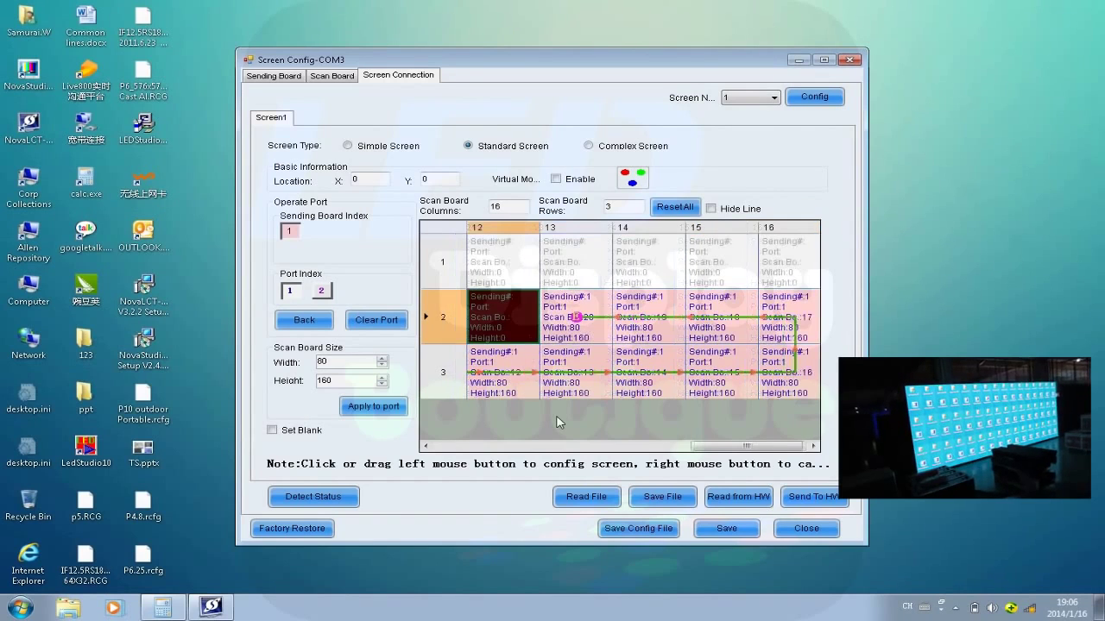
key("Left")
key("Left")
key("Left")
key("Left")
key("Left")
key("Left")
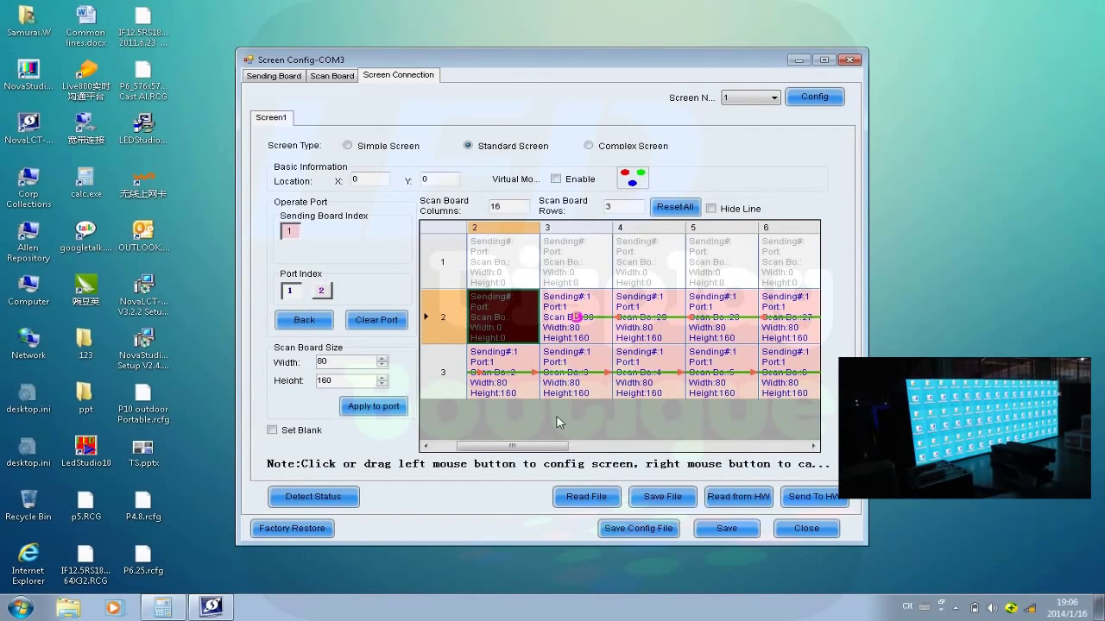
key("Left")
key("Left")
key("Up")
key("Right")
key("Right")
key("Right")
key("Right")
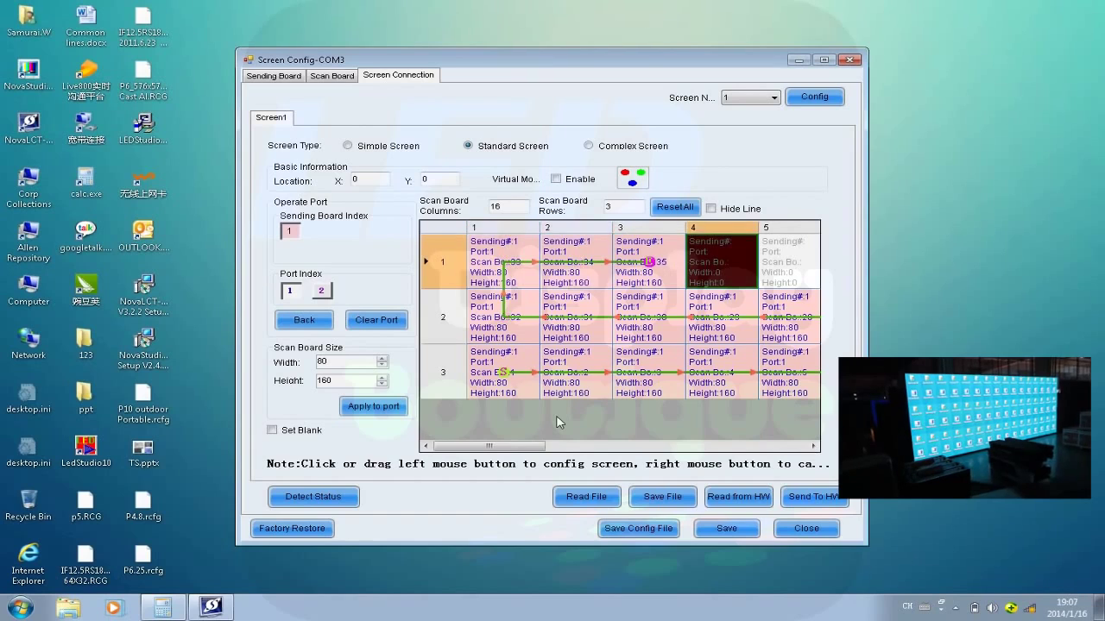
key("Right")
key("Right")
key("Right")
key("Right")
key("Right")
key("Right")
key("Right")
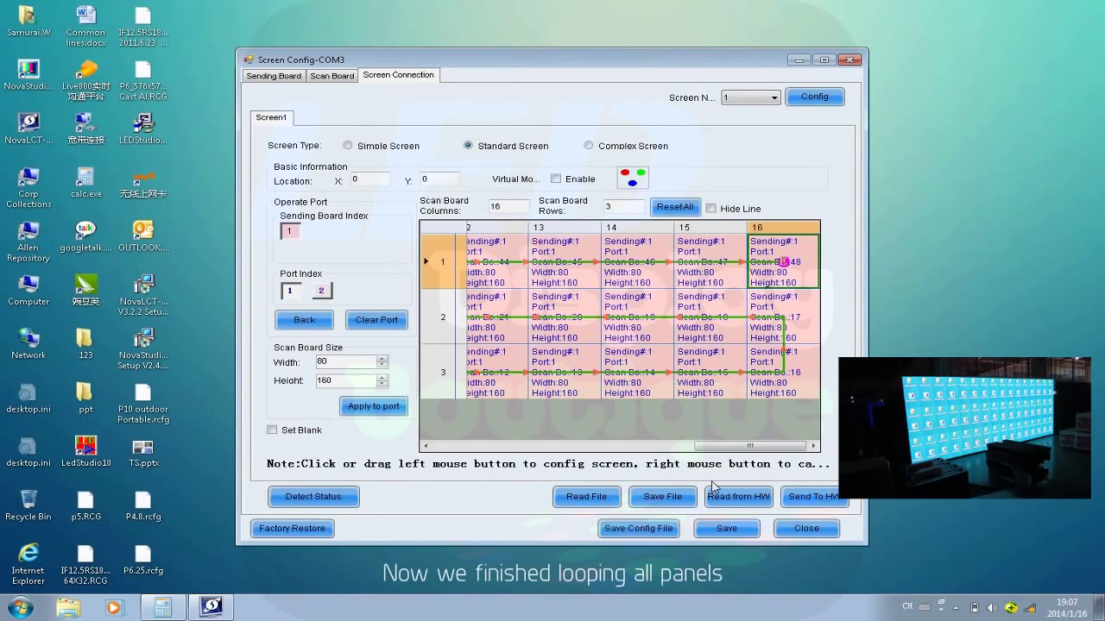
left_click(811, 499)
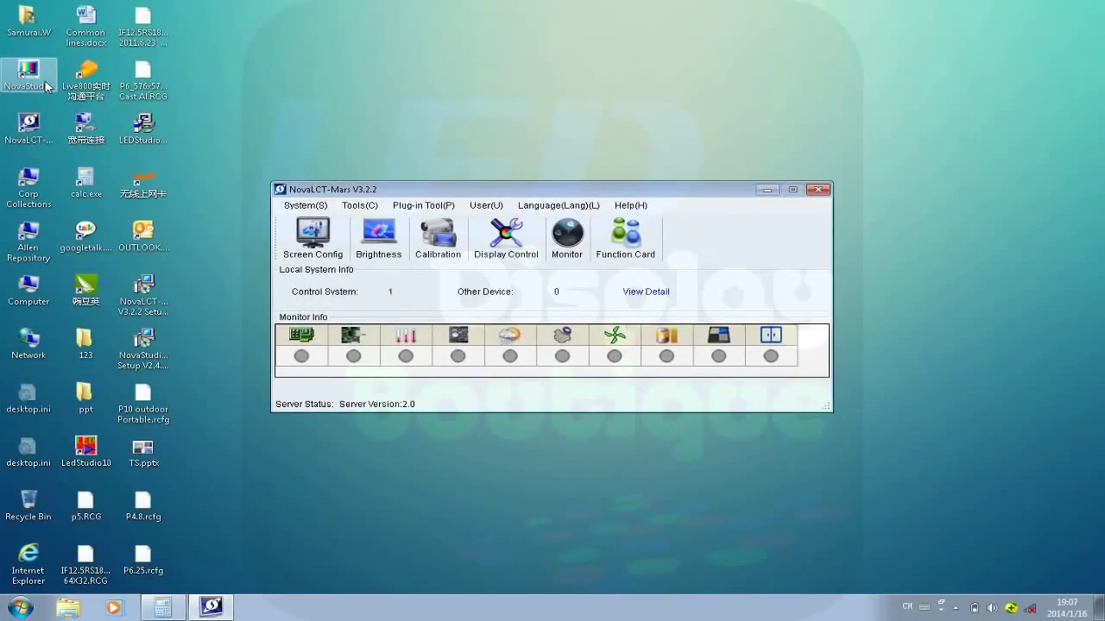
- Launch NovaStudio2012 from its desktop icon
double_click(47, 86)
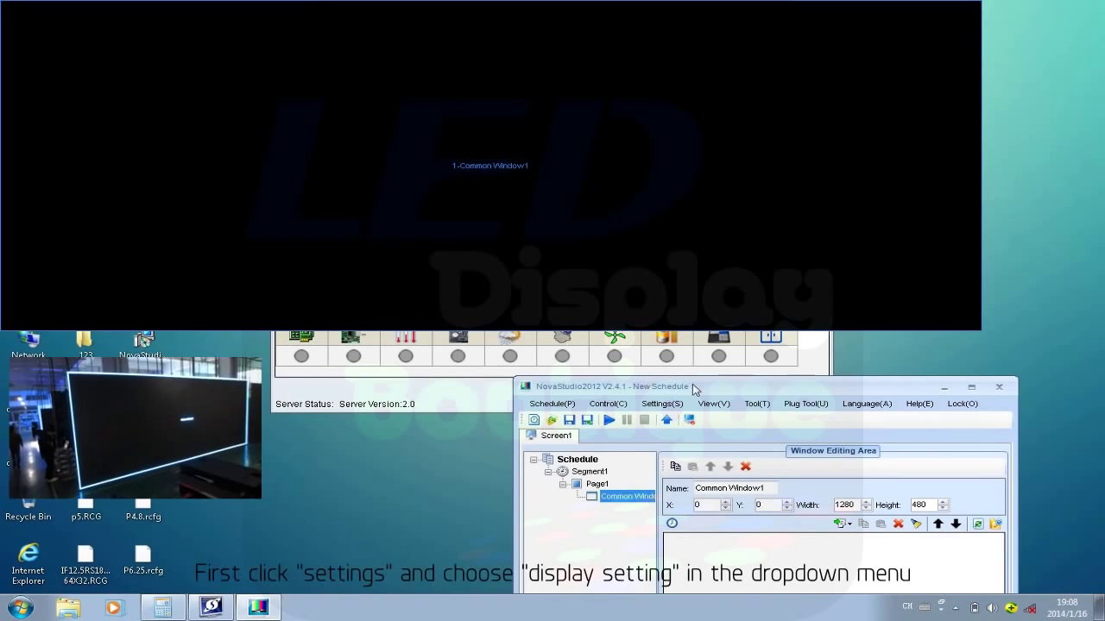
- Reposition the NovaStudio window and bring up Screen1's display setting (1280×480 at 0,0)
left_click_drag(693, 390, 657, 349)
left_click(626, 363)
left_click(661, 376)
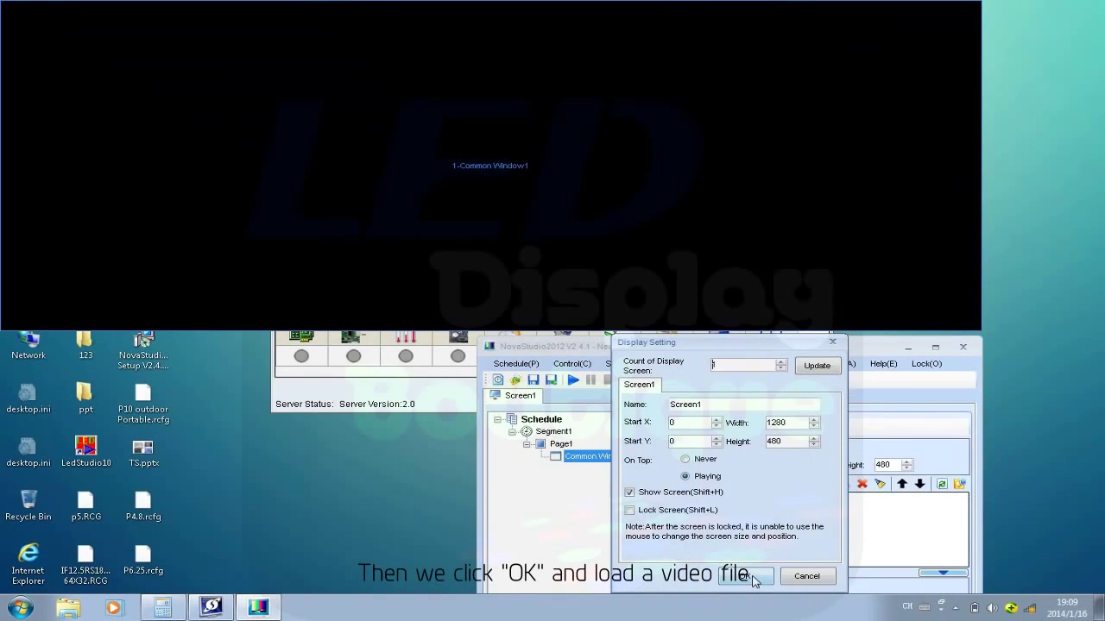
- Confirm the display setting and add the SAMSUNG Fashion Culture Full HD video to Common Window1
left_click(747, 576)
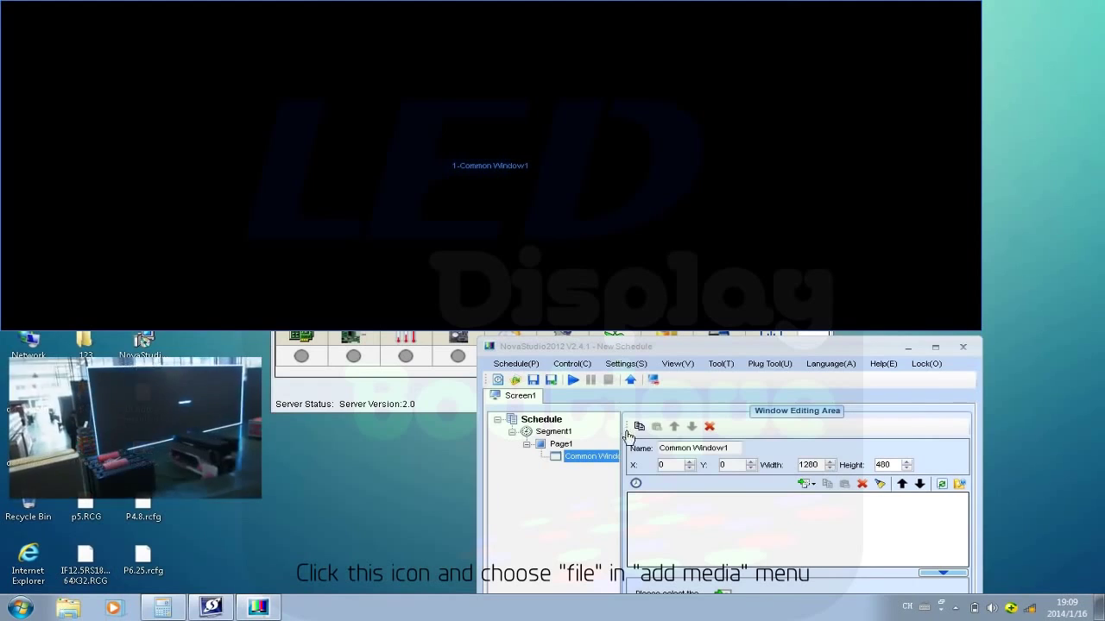
left_click(837, 504)
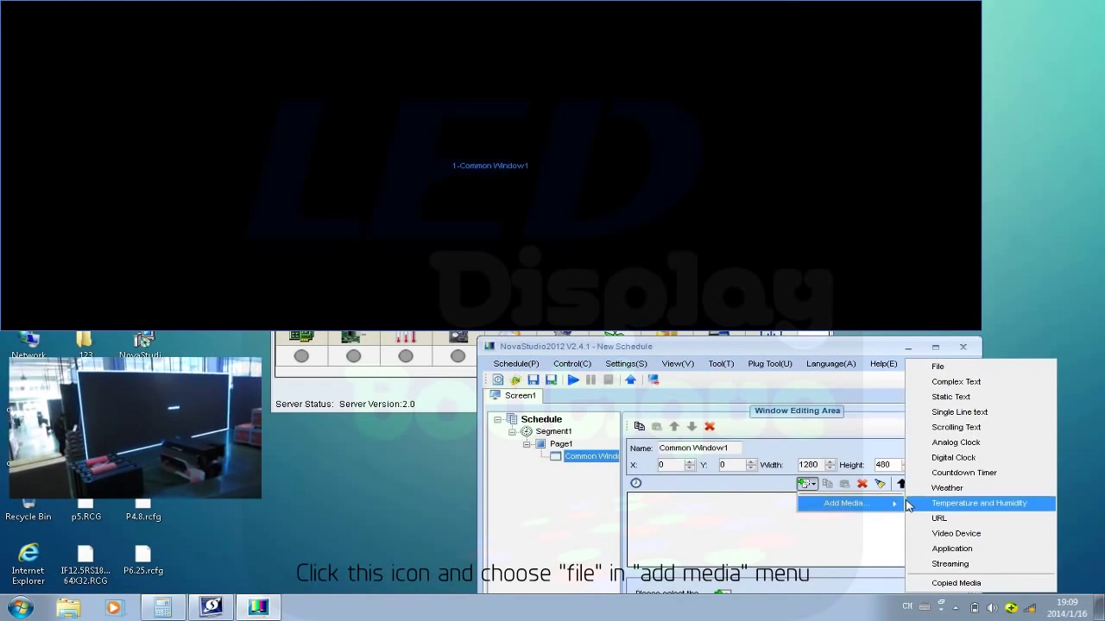
left_click(942, 367)
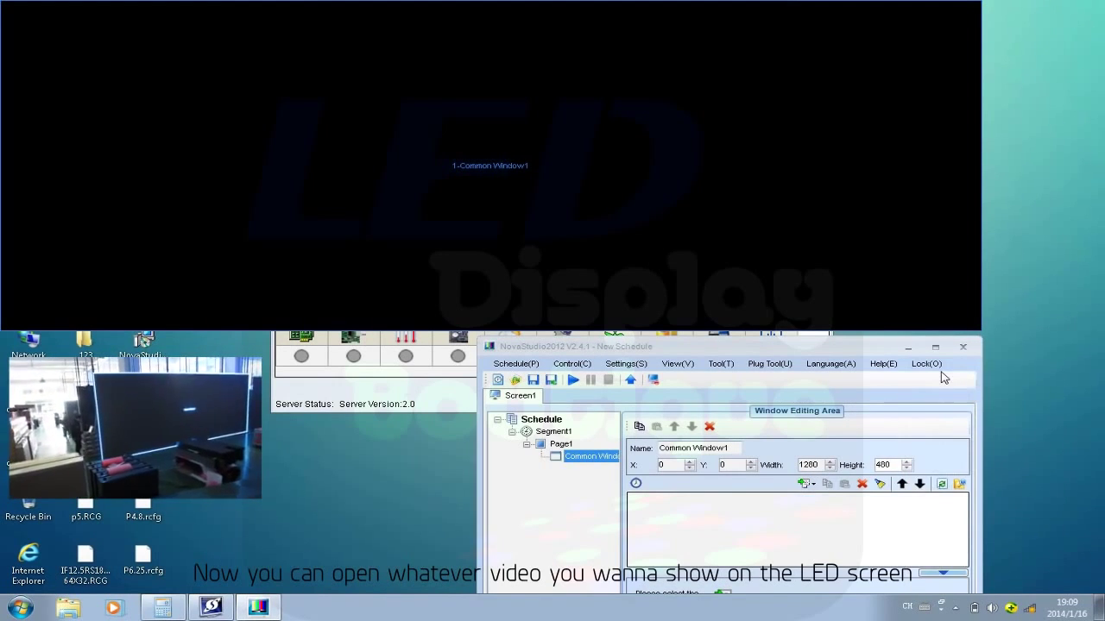
left_click(891, 371)
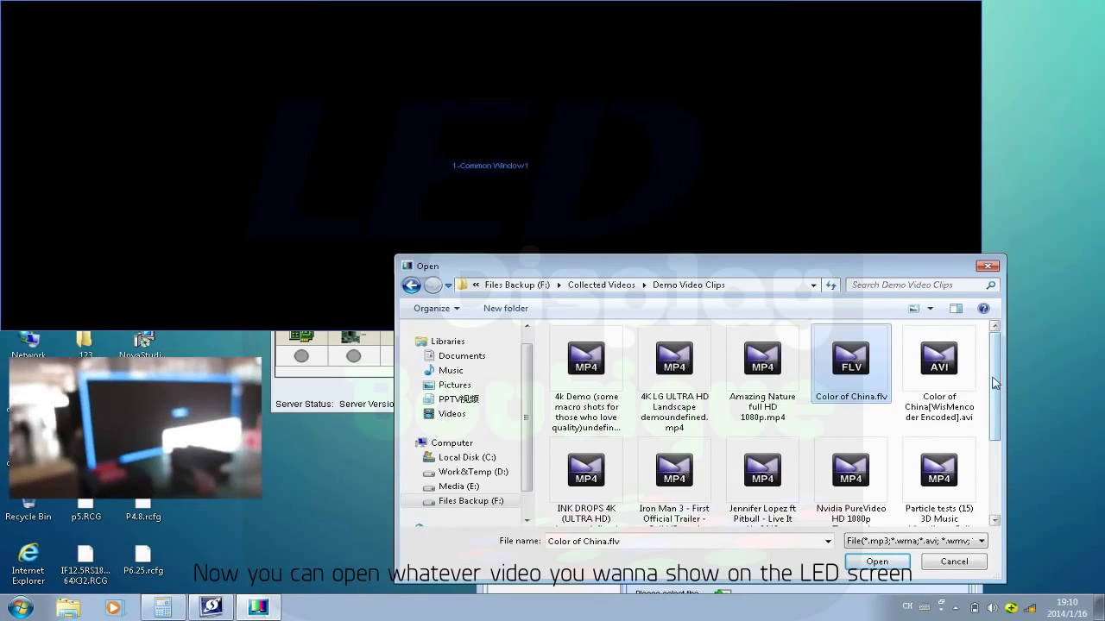
left_click_drag(994, 382, 994, 466)
left_click(675, 460)
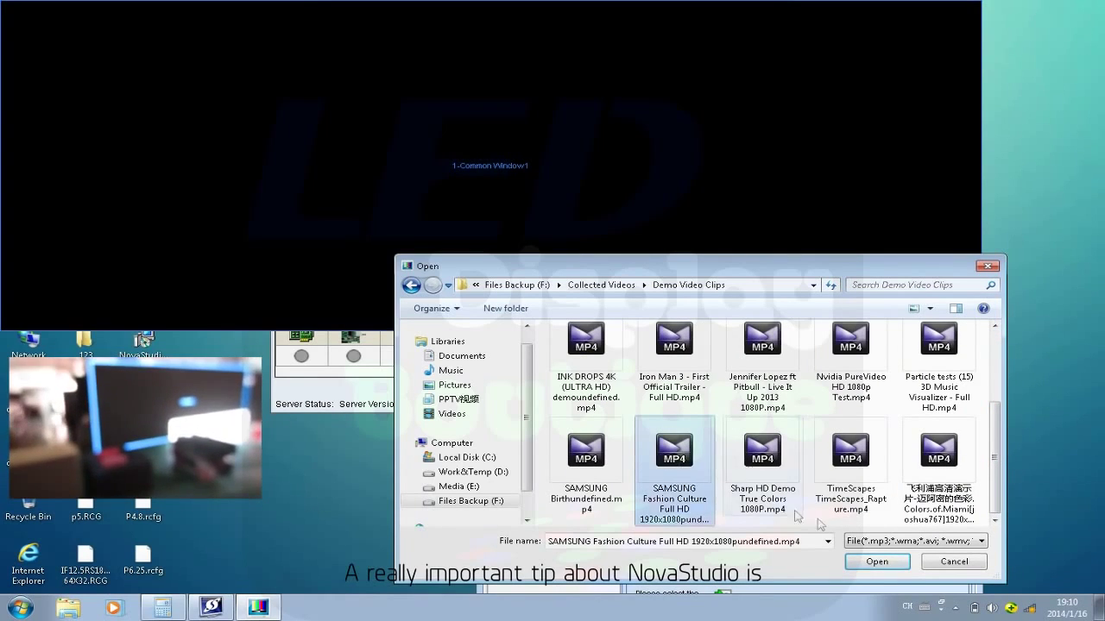
left_click(874, 563)
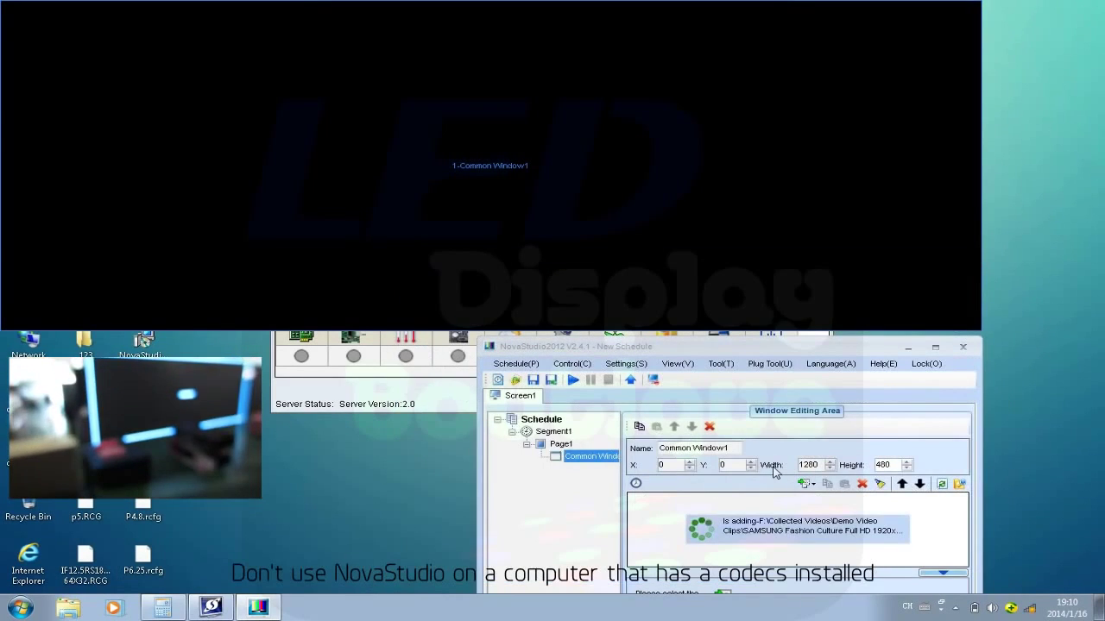